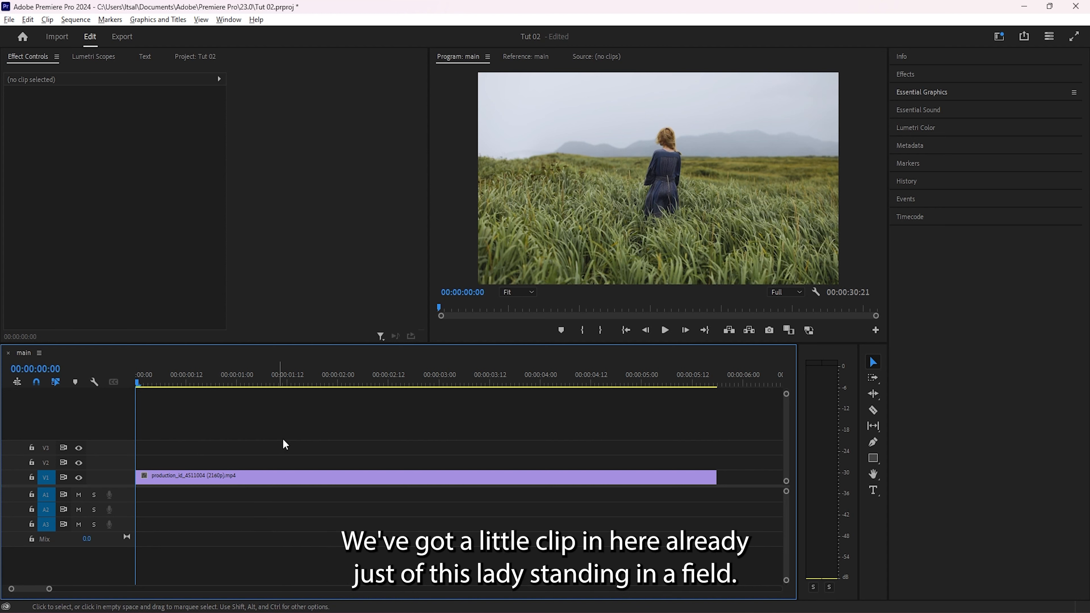
- Create a new text layer at 00:00:00:08 and place it over the horizon, starting near the frame's left edge
{"action": "left_click_drag", "start_coordinate": [172, 378], "coordinate": [278, 378]}
{"action": "left_click", "coordinate": [174, 380]}
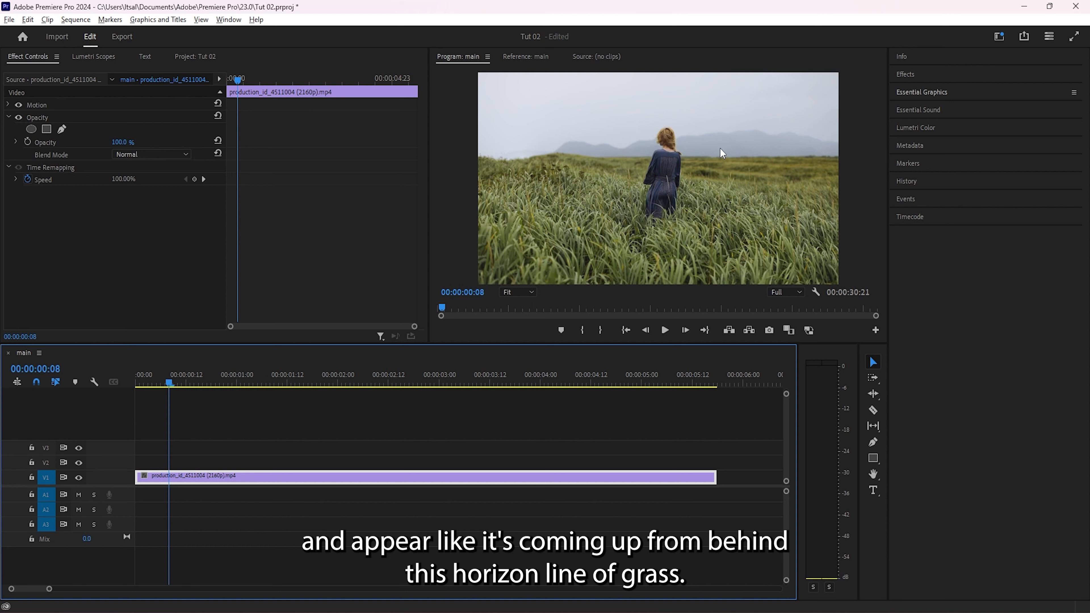
{"action": "left_click", "coordinate": [961, 92]}
{"action": "left_click", "coordinate": [1072, 144]}
{"action": "left_click", "coordinate": [1064, 158]}
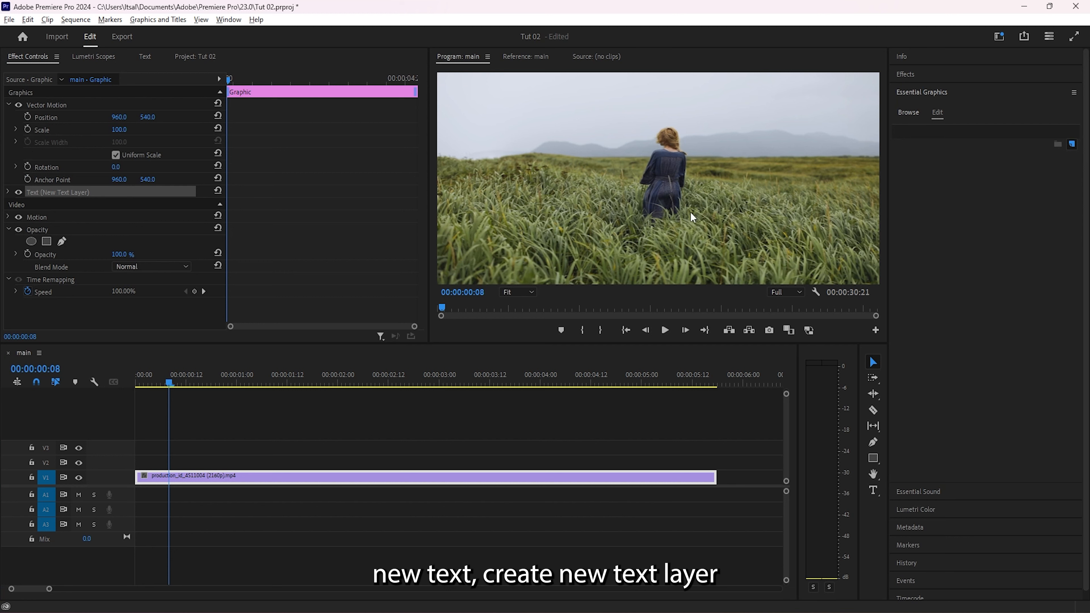
{"action": "left_click_drag", "start_coordinate": [732, 174], "coordinate": [561, 151]}
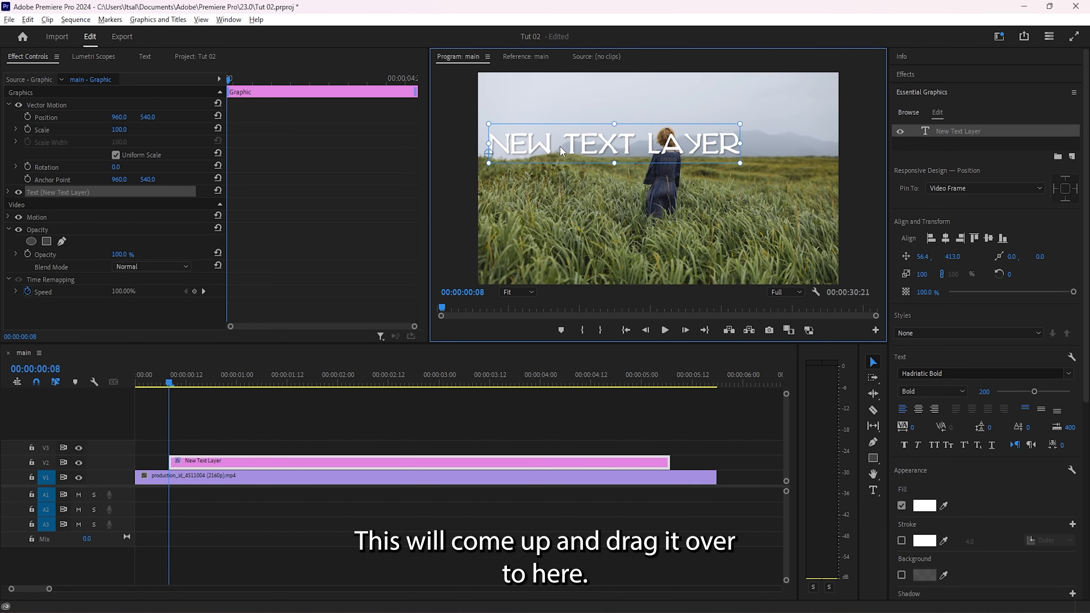
- Replace the placeholder text with the title SÖLSTICE and move it up into the sky above the grass horizon
{"action": "double_click", "coordinate": [560, 142]}
{"action": "type", "text": "SOLT"}
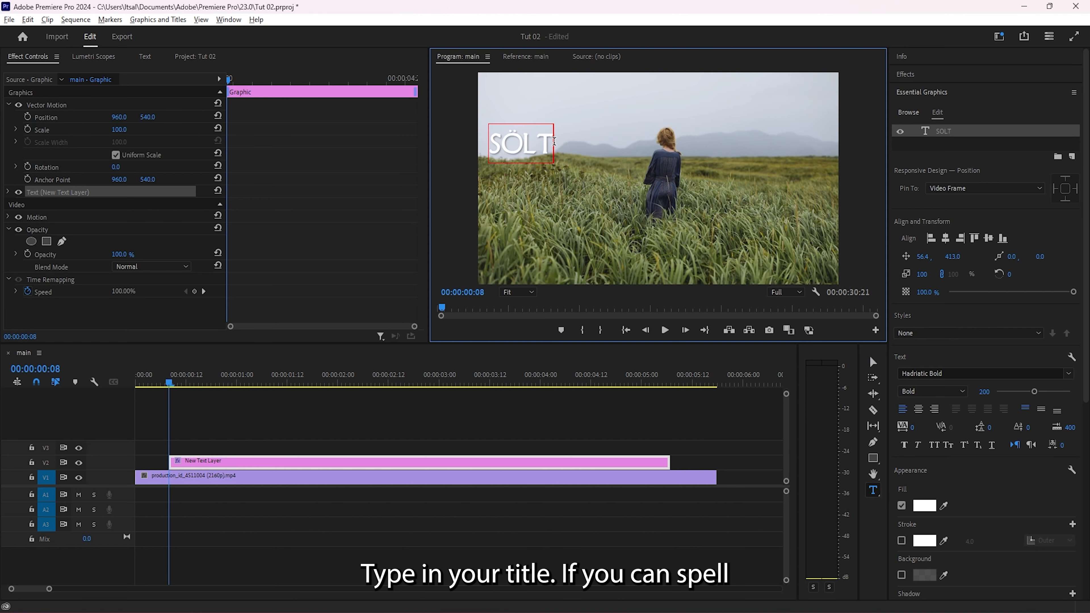
{"action": "key", "text": "BackSpace"}
{"action": "type", "text": "STICE"}
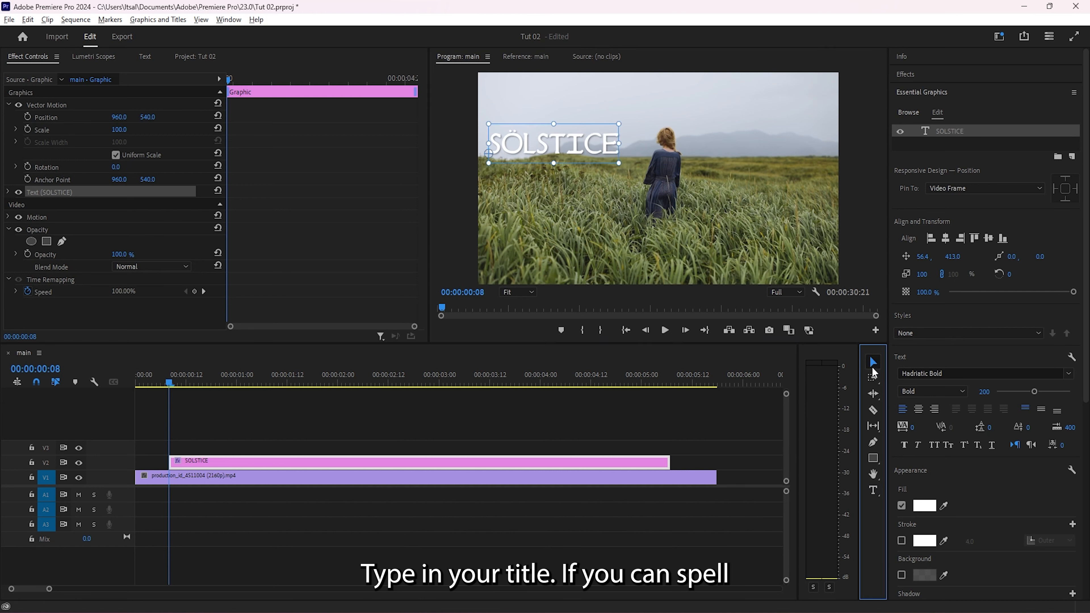
{"action": "left_click", "coordinate": [874, 362]}
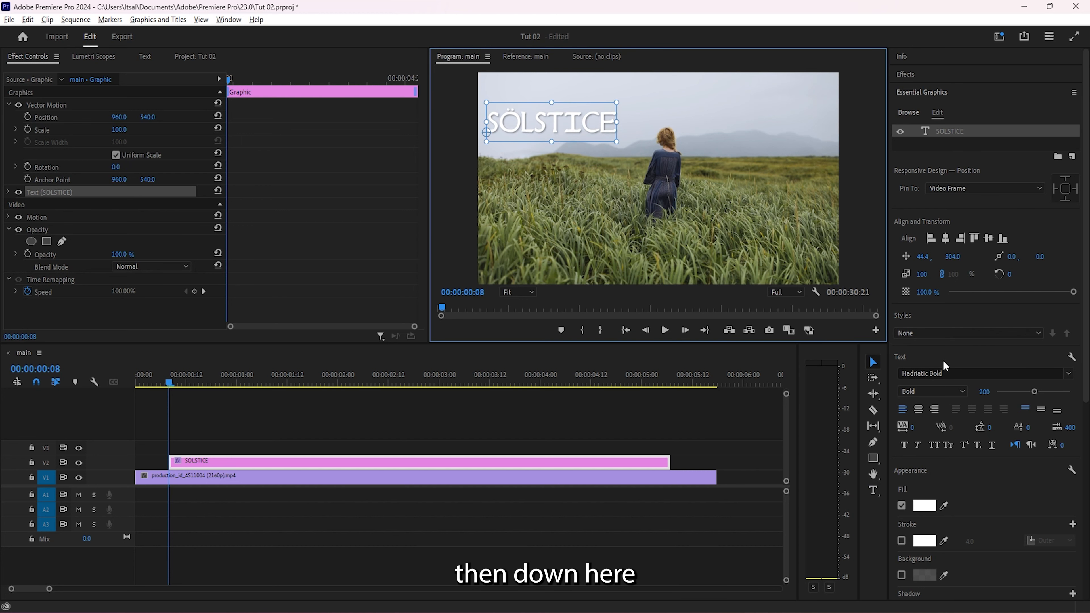
{"action": "scroll", "coordinate": [993, 413], "scroll_direction": "down", "scroll_amount": 2}
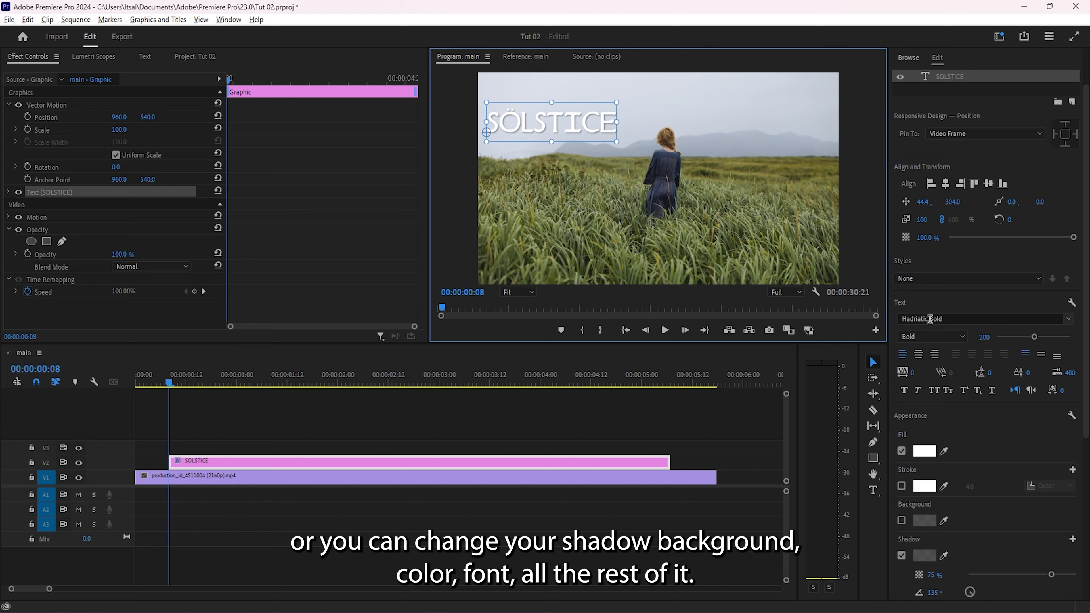
- Keyframe the title's vector position at 960, 540 at 00:00:03:01 and at 960, 935 at the graphic's start
{"action": "left_click_drag", "start_coordinate": [261, 81], "coordinate": [332, 77]}
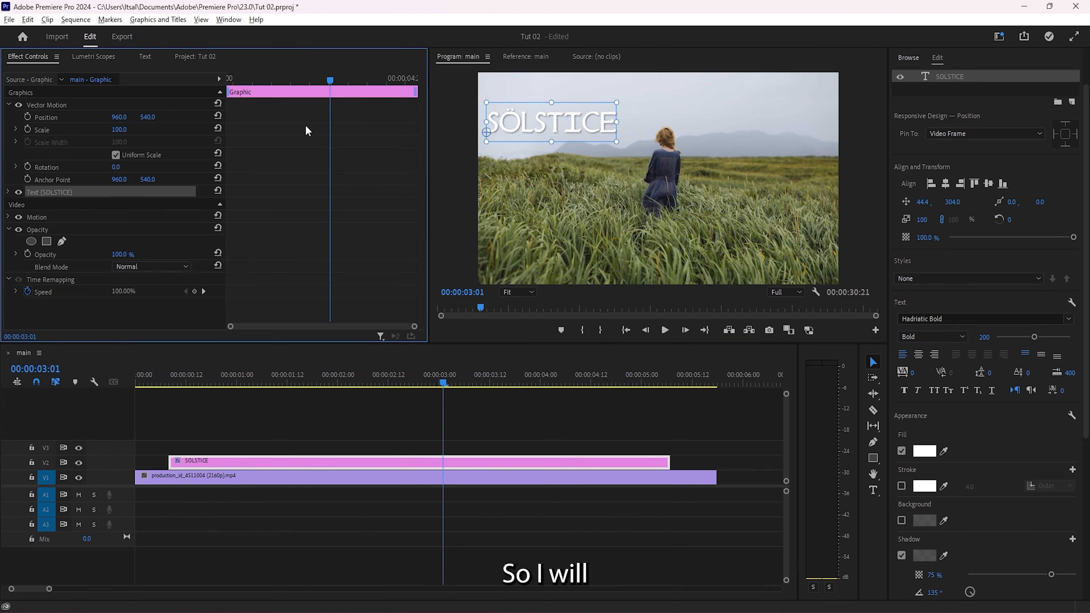
{"action": "left_click", "coordinate": [28, 116]}
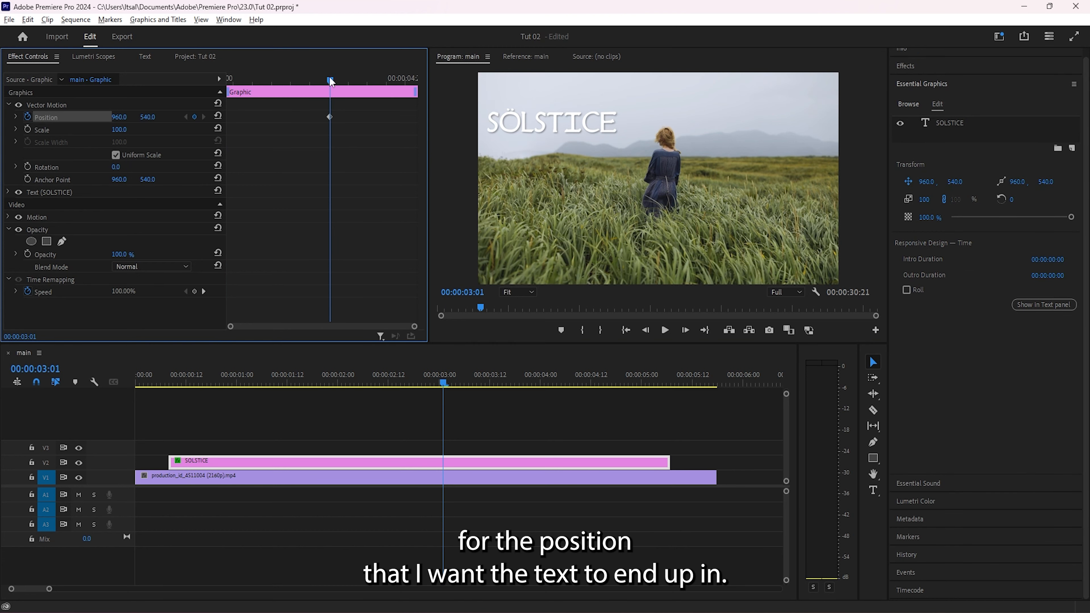
{"action": "left_click_drag", "start_coordinate": [329, 80], "coordinate": [205, 90]}
{"action": "left_click_drag", "start_coordinate": [161, 119], "coordinate": [330, 119]}
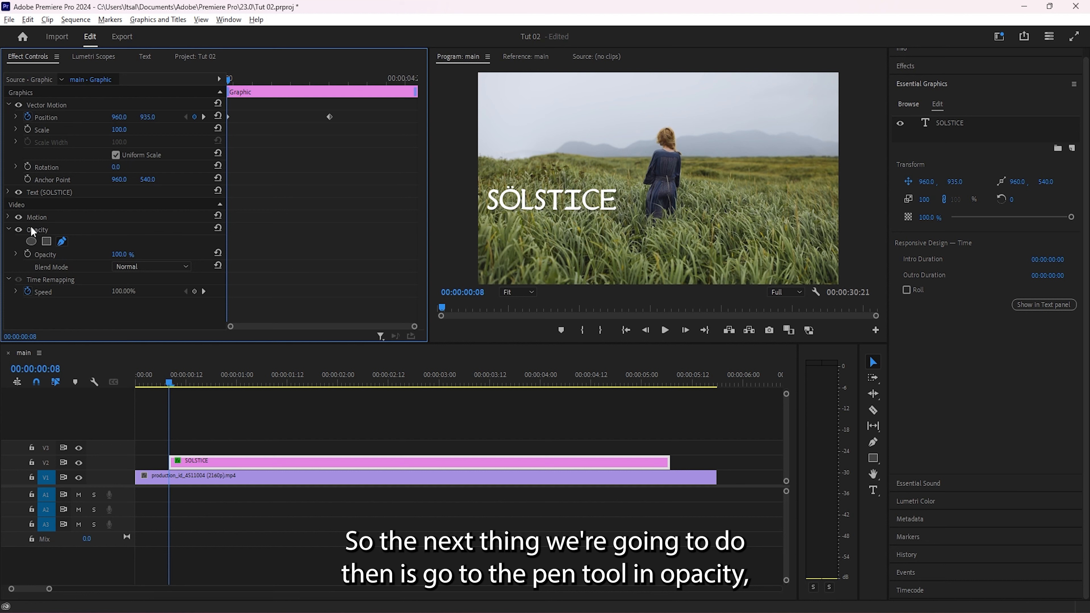
- Start a freehand opacity mask on the title and trace the grass horizon from the frame's left edge to the woman
{"action": "left_click", "coordinate": [62, 241]}
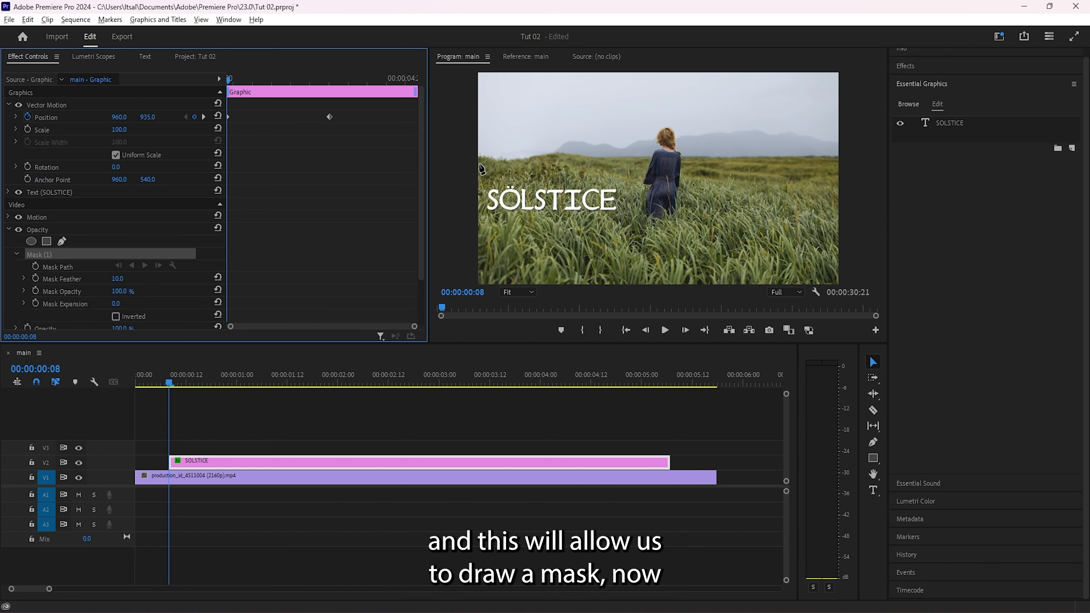
{"action": "left_click", "coordinate": [519, 292]}
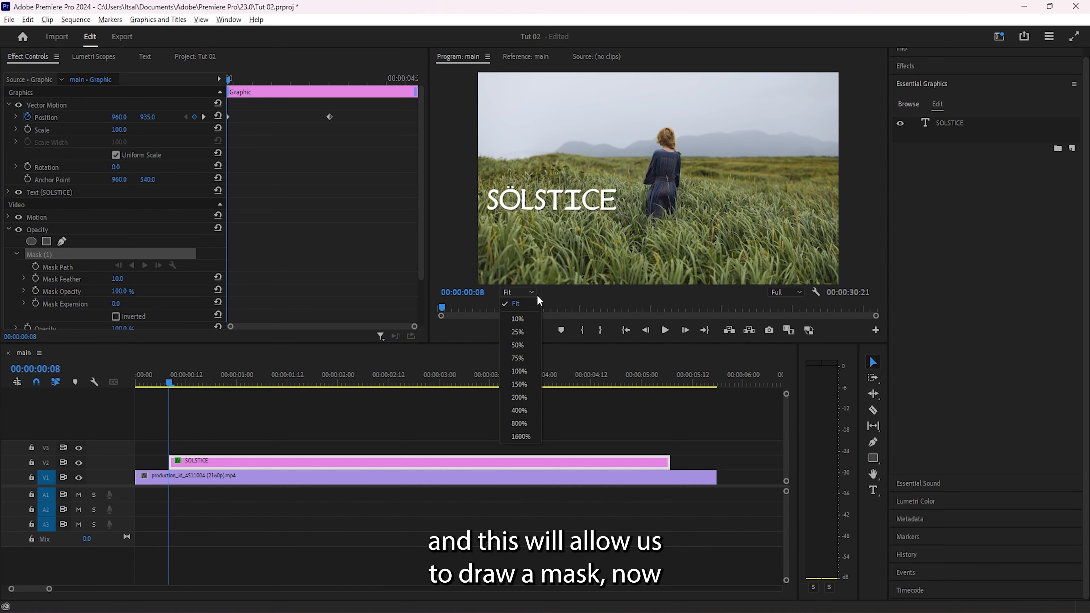
{"action": "left_click", "coordinate": [518, 346]}
{"action": "scroll", "coordinate": [637, 275], "scroll_direction": "right", "scroll_amount": 3}
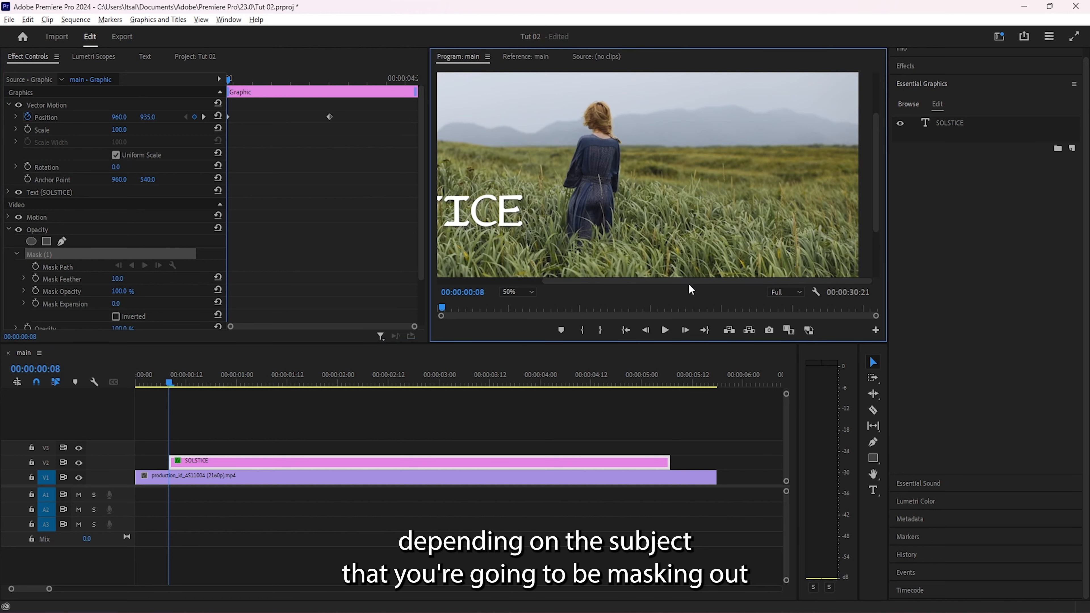
{"action": "scroll", "coordinate": [637, 284], "scroll_direction": "left", "scroll_amount": 4}
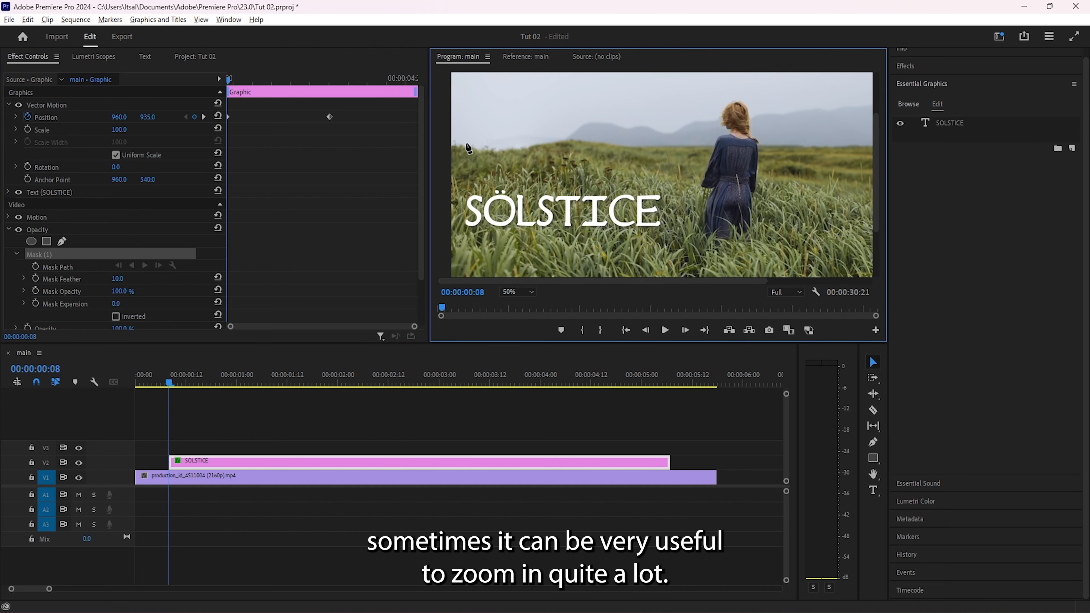
{"action": "left_click_drag", "start_coordinate": [450, 147], "coordinate": [621, 147]}
{"action": "key", "text": "Right"}
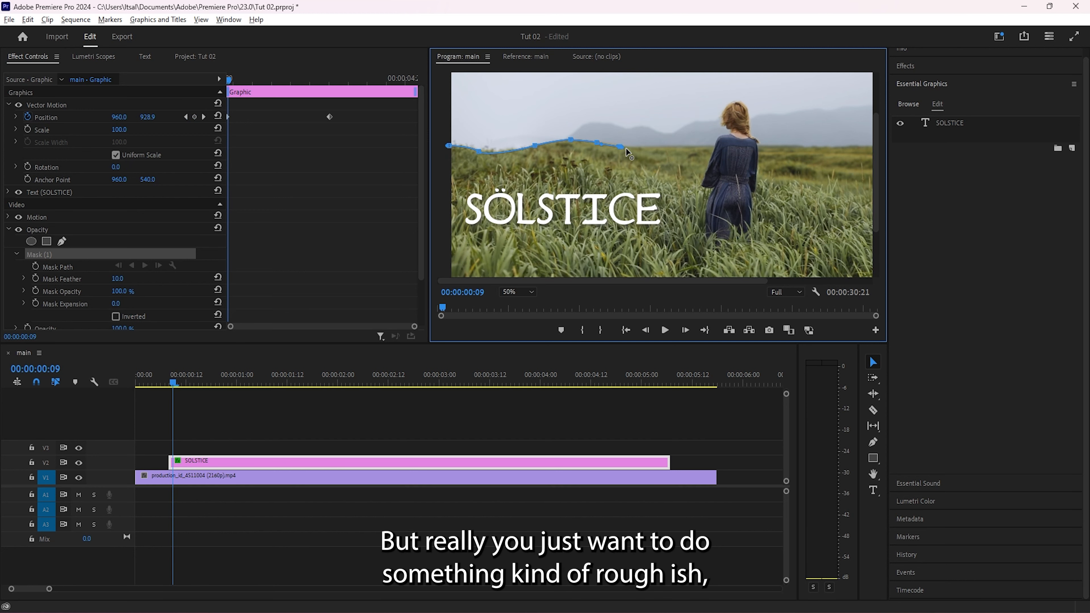
{"action": "left_click", "coordinate": [650, 145]}
{"action": "left_click_drag", "start_coordinate": [661, 144], "coordinate": [708, 151]}
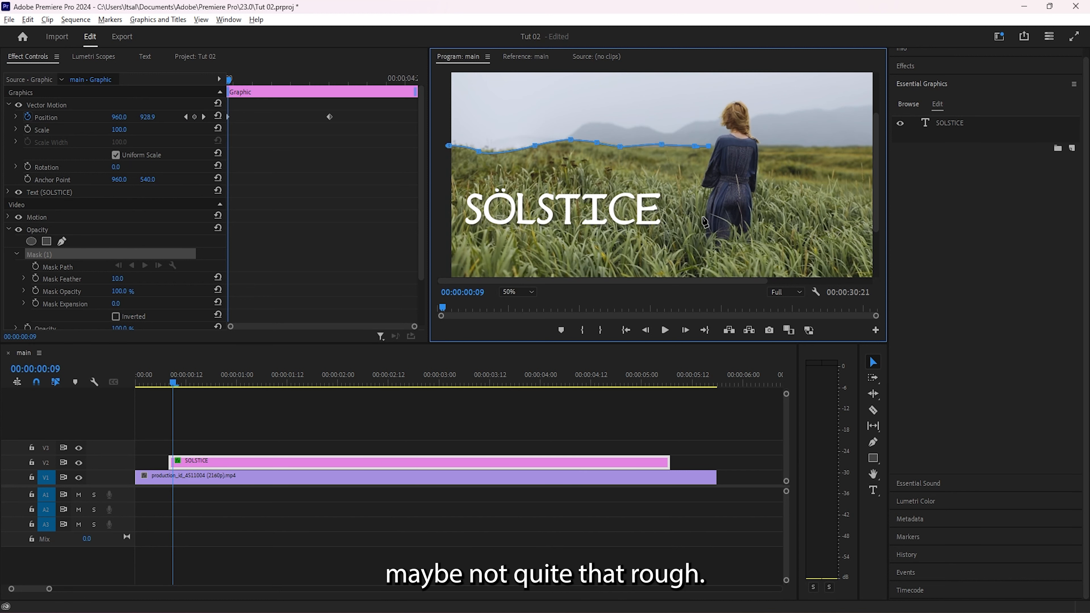
- Close the mask path around the grass area below the horizon so it encloses the title, and invert the mask
{"action": "left_click", "coordinate": [707, 248]}
{"action": "left_click", "coordinate": [661, 265]}
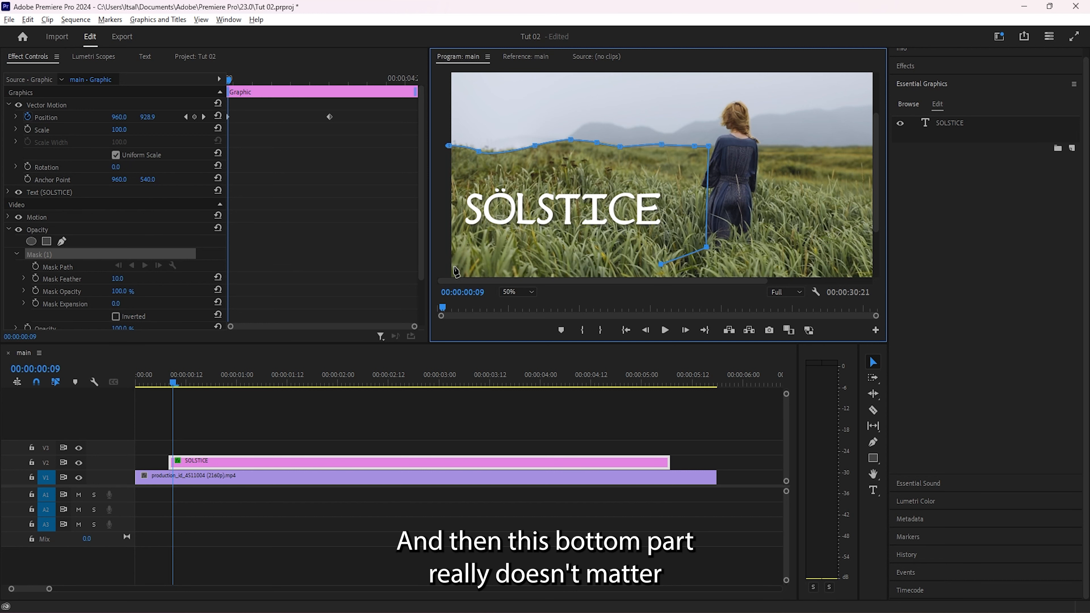
{"action": "left_click", "coordinate": [466, 266]}
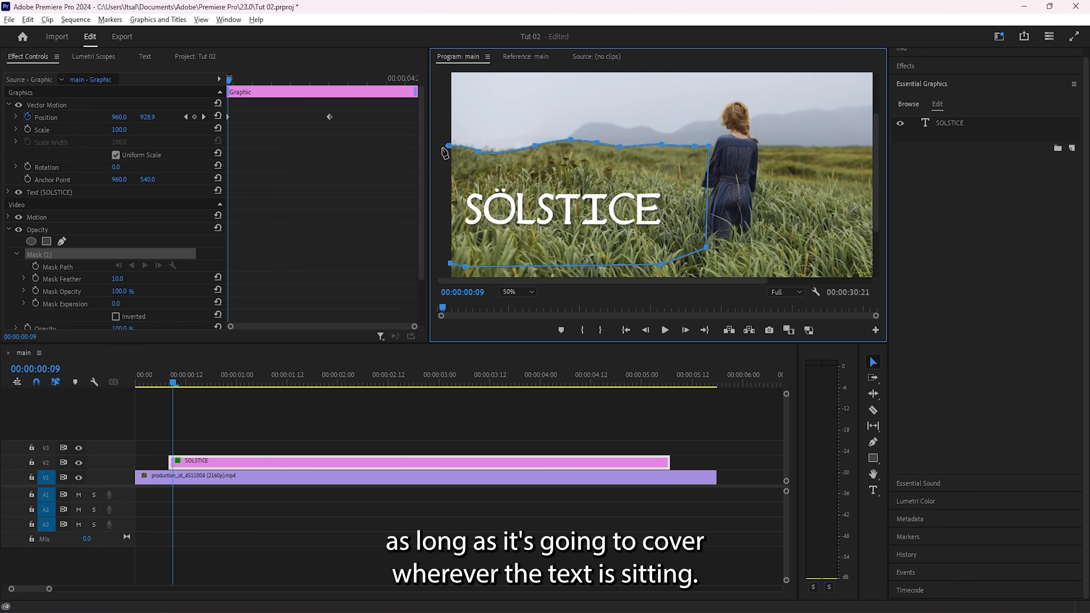
{"action": "left_click", "coordinate": [449, 146]}
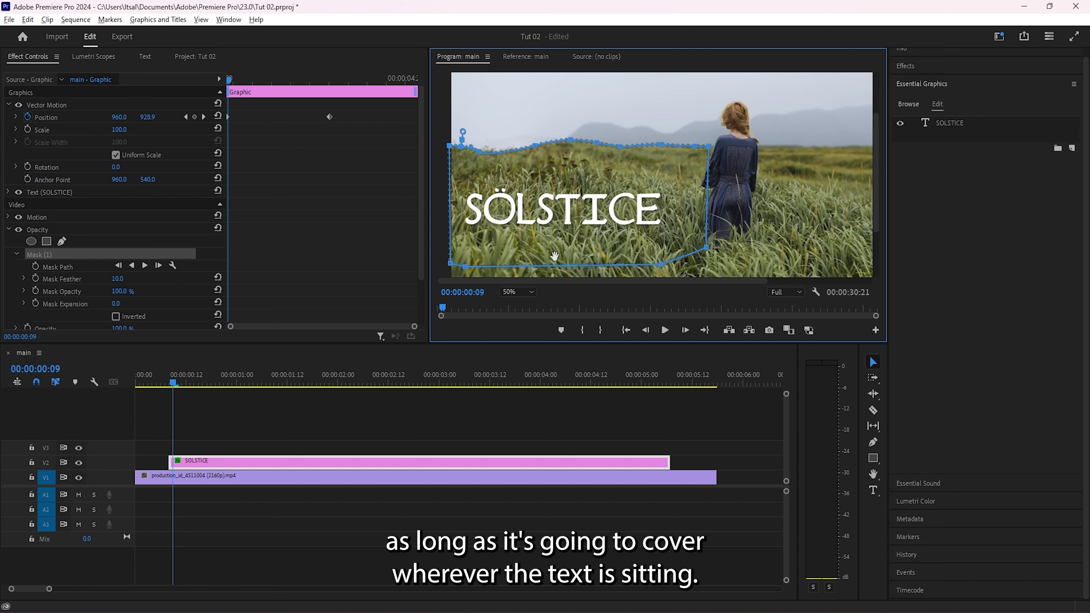
{"action": "left_click", "coordinate": [531, 293]}
{"action": "left_click", "coordinate": [529, 305]}
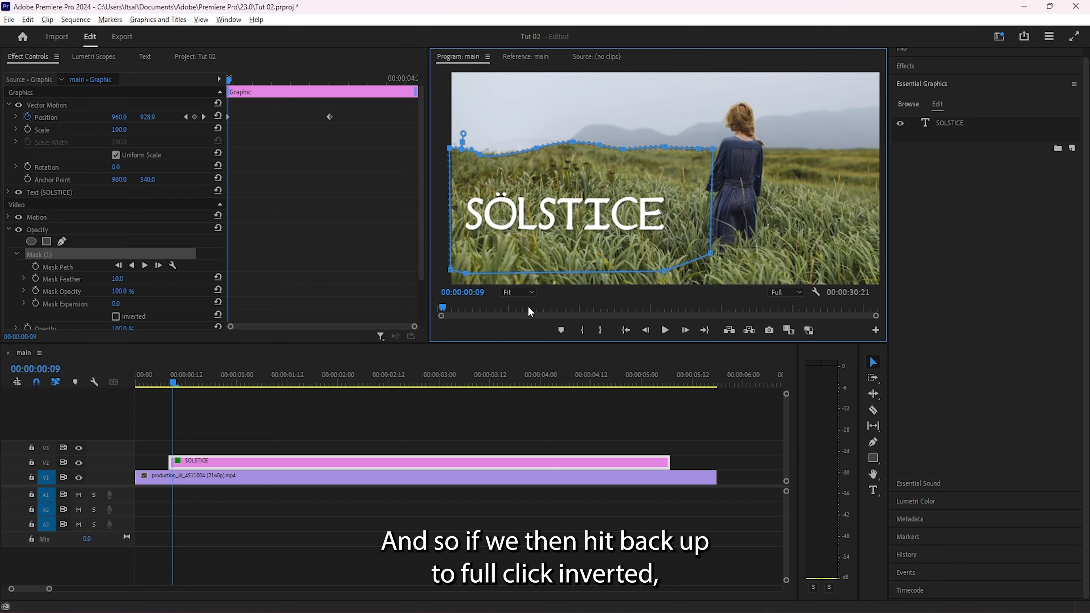
{"action": "left_click", "coordinate": [116, 316]}
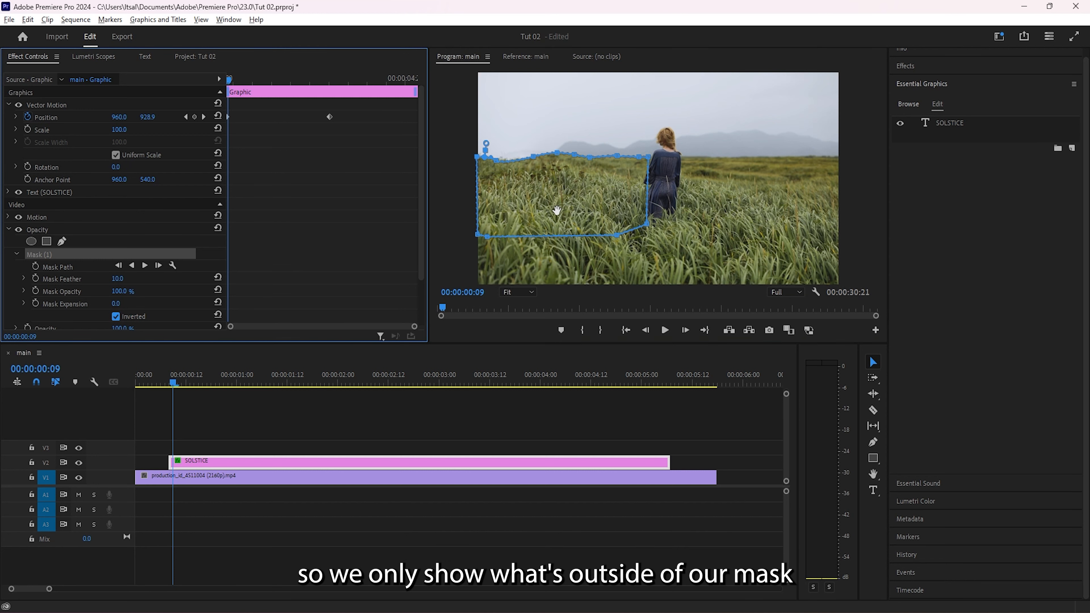
- Play and scrub the title animation to check how the text rises from behind the horizon
{"action": "left_click", "coordinate": [61, 117]}
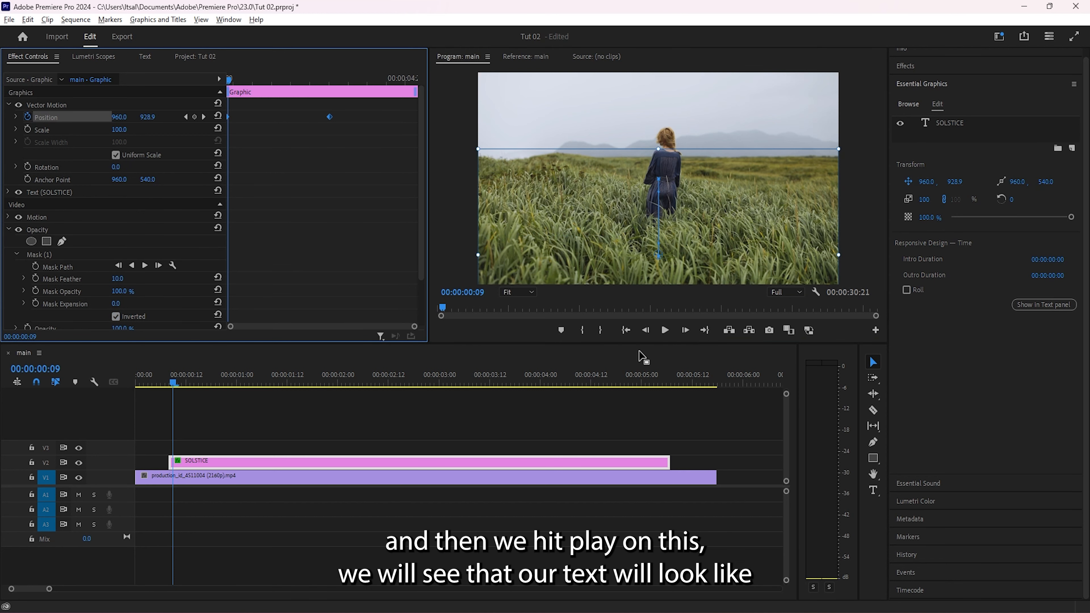
{"action": "left_click", "coordinate": [666, 333]}
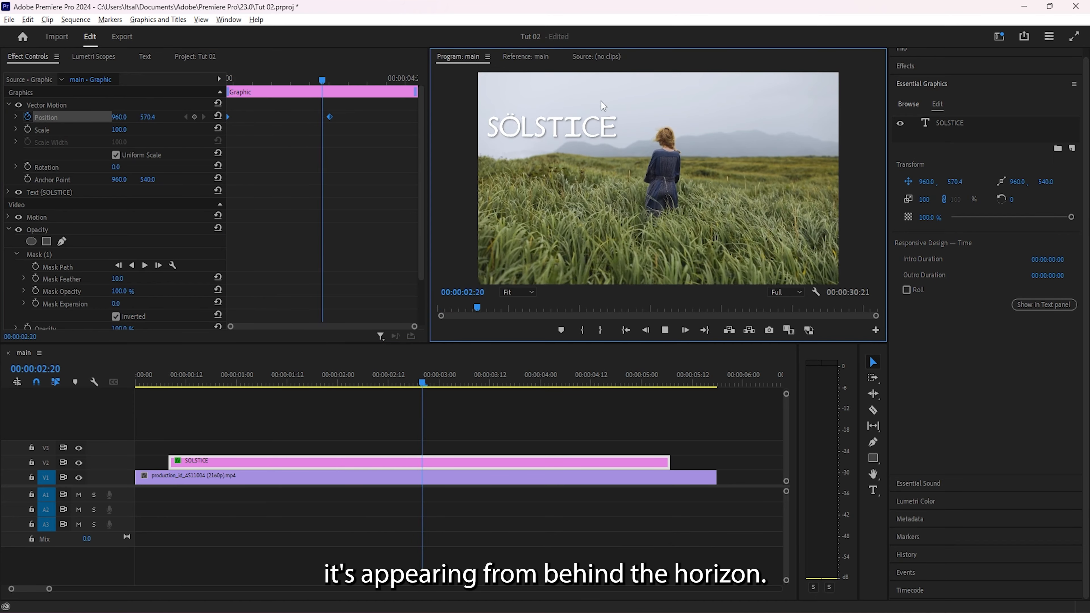
{"action": "left_click", "coordinate": [241, 376]}
{"action": "left_click_drag", "start_coordinate": [241, 376], "coordinate": [347, 401]}
- Set the SÖLSTICE title's mask feather to 13 and its mask expansion to 7
{"action": "left_click", "coordinate": [365, 464]}
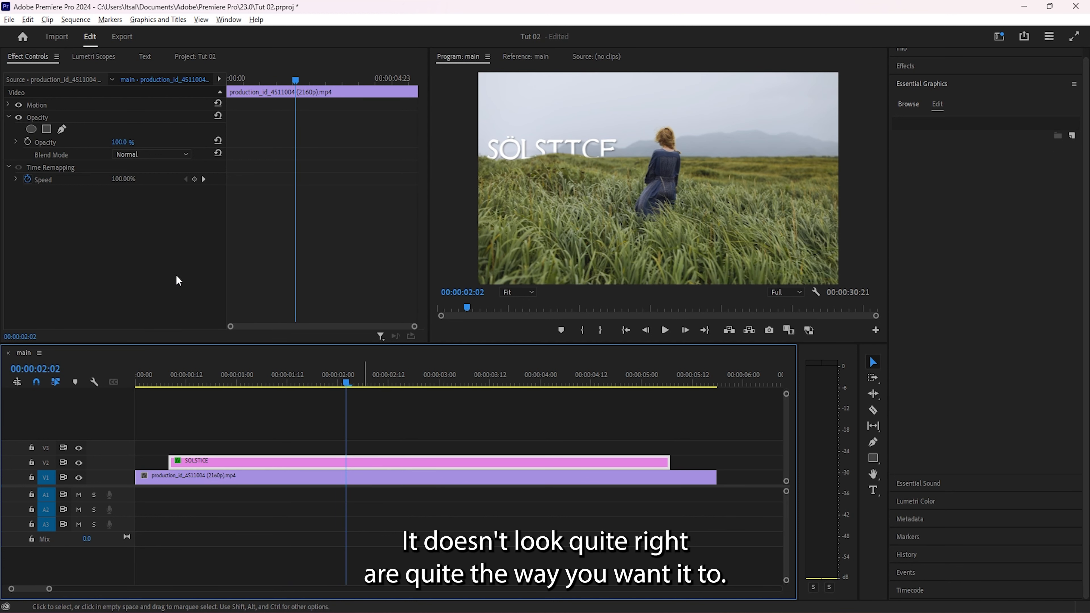
{"action": "scroll", "coordinate": [168, 251], "scroll_direction": "down", "scroll_amount": 1}
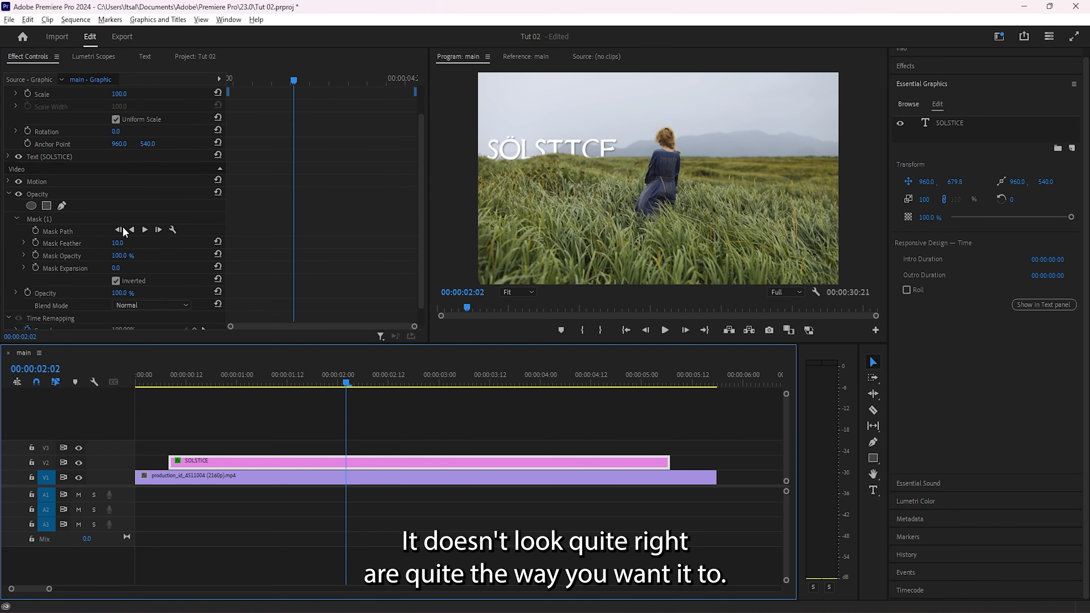
{"action": "left_click_drag", "start_coordinate": [119, 243], "coordinate": [103, 243]}
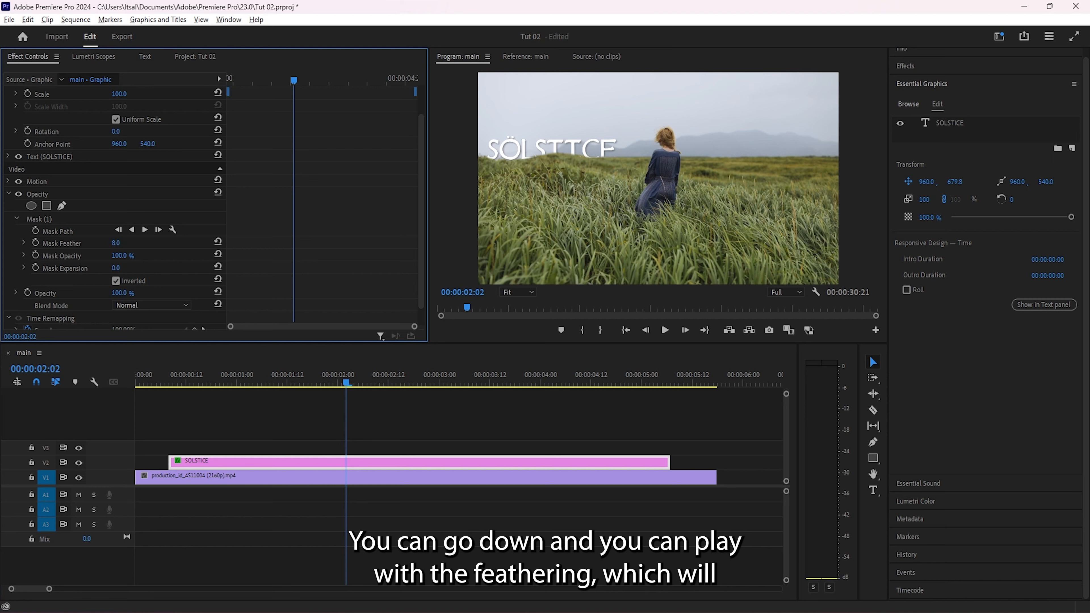
{"action": "mouse_move", "coordinate": [115, 268]}
{"action": "left_mouse_down"}
{"action": "mouse_move", "coordinate": [143, 268]}
{"action": "mouse_move", "coordinate": [118, 268]}
{"action": "left_mouse_up"}
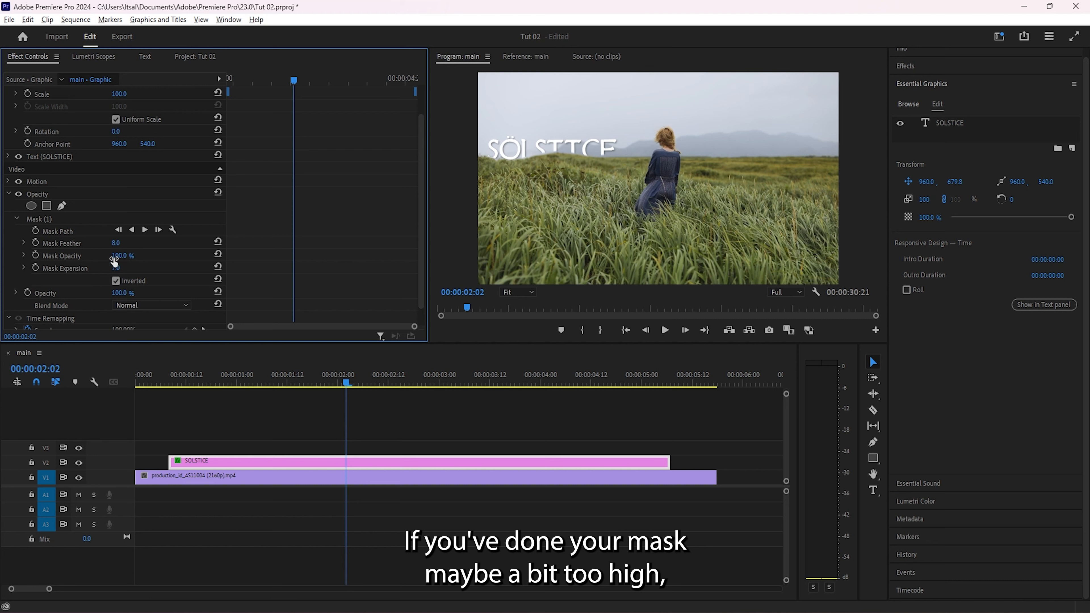
{"action": "mouse_move", "coordinate": [115, 243]}
{"action": "left_mouse_down"}
{"action": "mouse_move", "coordinate": [129, 243]}
{"action": "mouse_move", "coordinate": [115, 243]}
{"action": "left_mouse_up"}
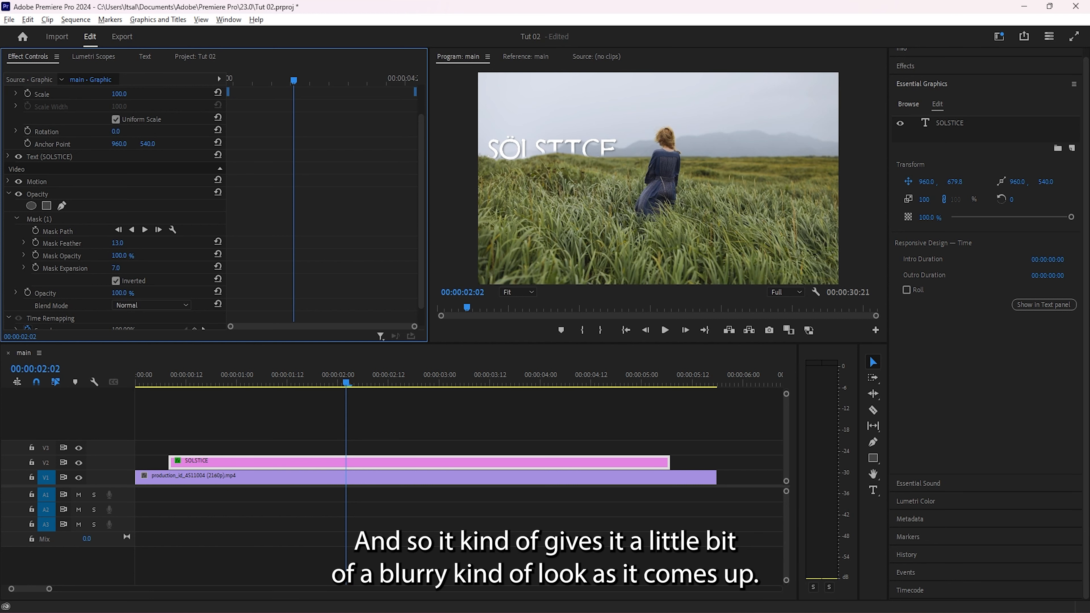
- Play the title animation from near the graphic's start to review the adjusted mask edge
{"action": "left_click_drag", "start_coordinate": [318, 385], "coordinate": [185, 394]}
{"action": "key", "text": "space"}
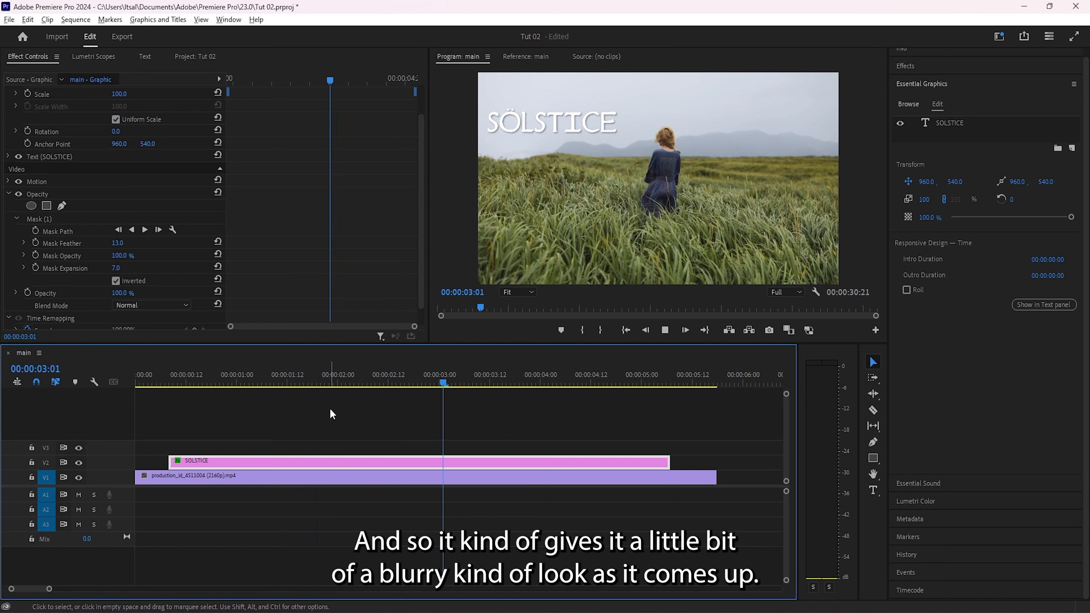
{"action": "key", "text": "space"}
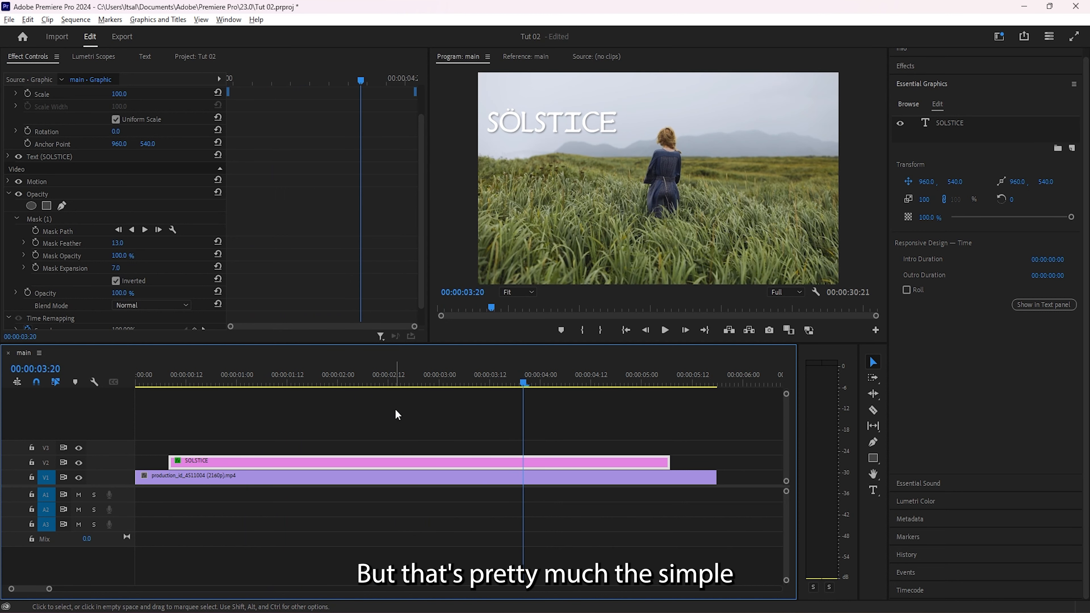
- Ripple delete the gap between the first clip and the clip carrying the BEHIND title
{"action": "left_click_drag", "start_coordinate": [49, 589], "coordinate": [98, 591]}
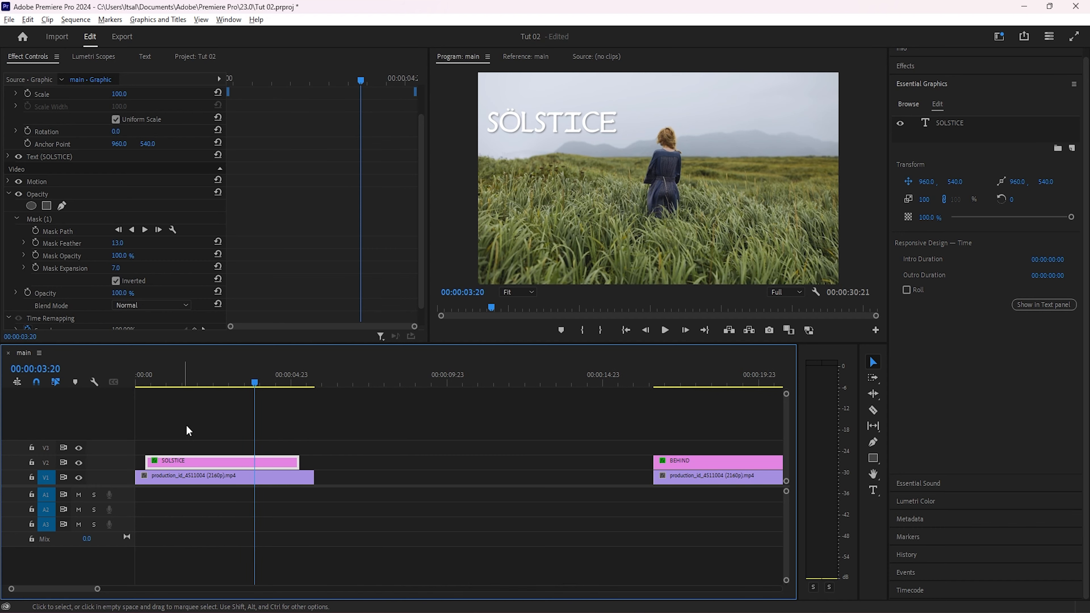
{"action": "left_click", "coordinate": [337, 479]}
{"action": "right_click", "coordinate": [336, 478]}
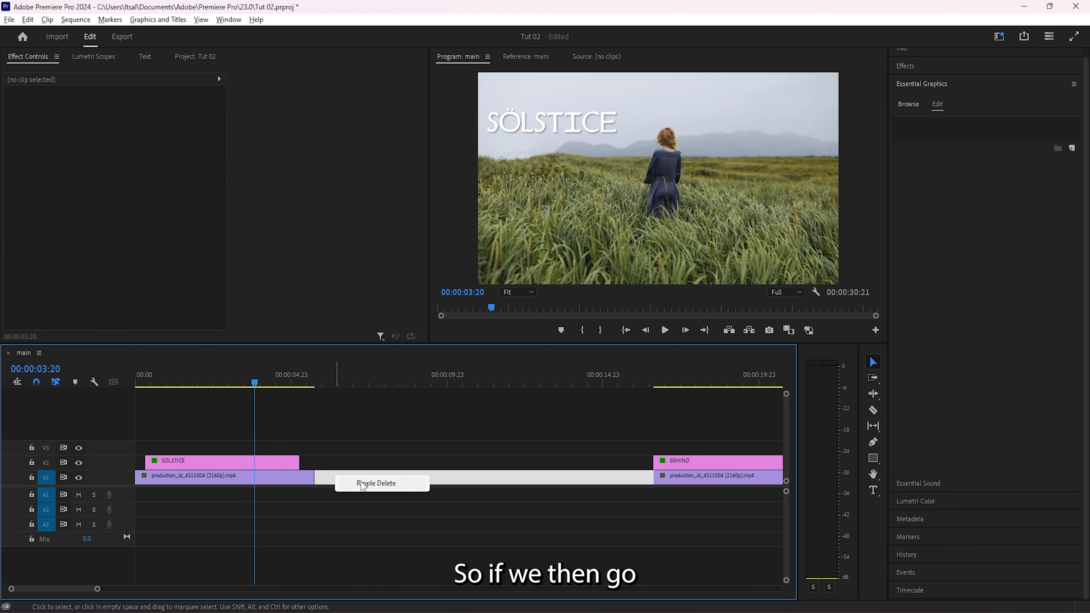
{"action": "left_click", "coordinate": [373, 487]}
- Play the BEHIND title example and display its opacity mask path around the woman and the horizon
{"action": "left_click_drag", "start_coordinate": [316, 383], "coordinate": [330, 387]}
{"action": "key", "text": "space"}
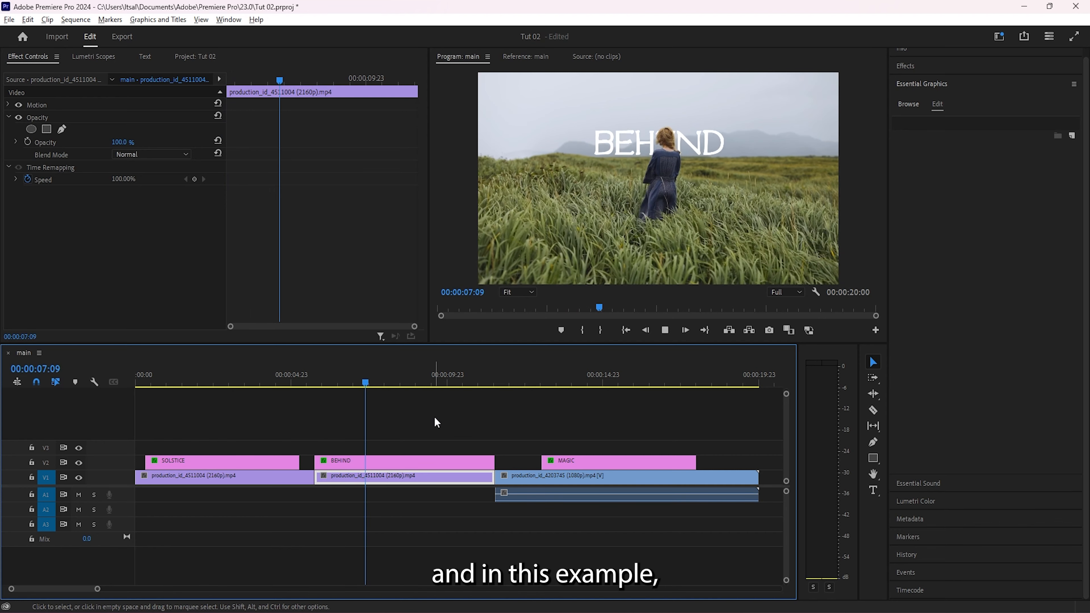
{"action": "key", "text": "space"}
{"action": "left_click", "coordinate": [403, 462]}
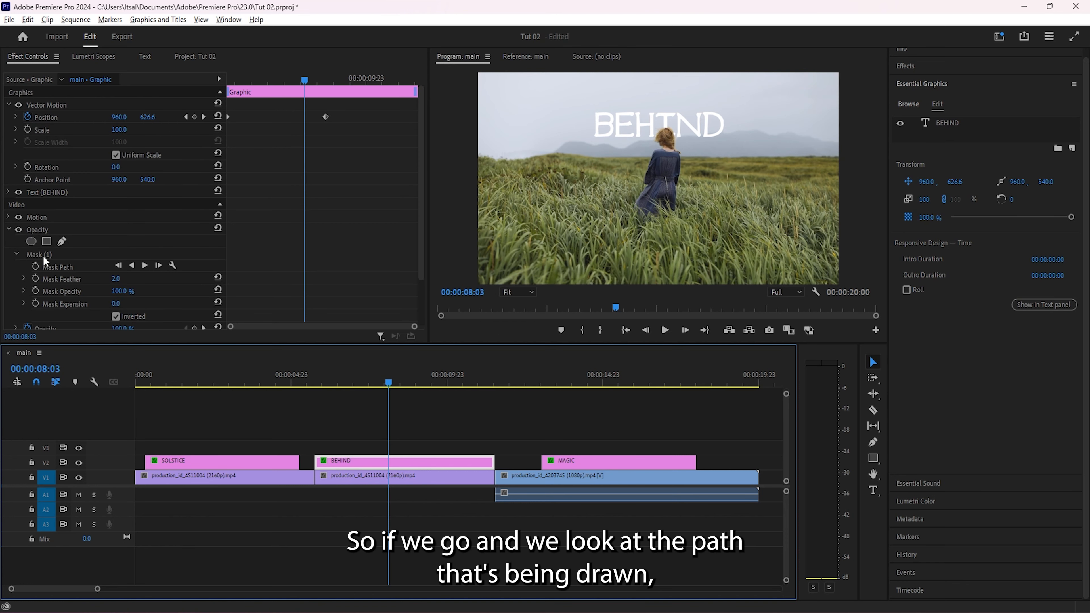
{"action": "left_click", "coordinate": [43, 254]}
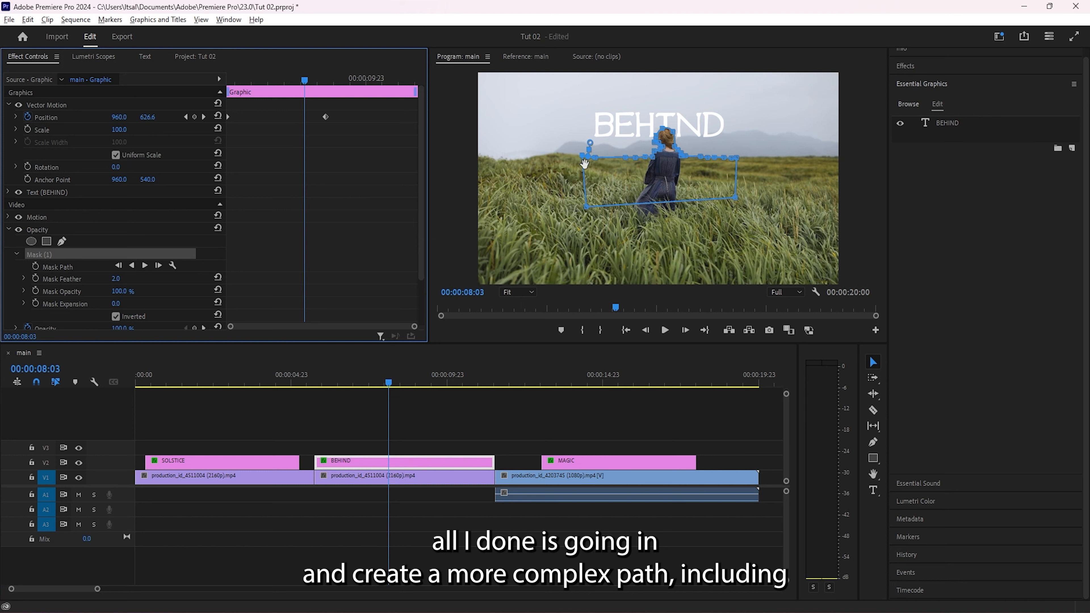
- Play the MAGIC title example over the city skyline and return to where the title is partly hidden behind the buildings
{"action": "left_click_drag", "start_coordinate": [395, 383], "coordinate": [550, 398]}
{"action": "key", "text": "space"}
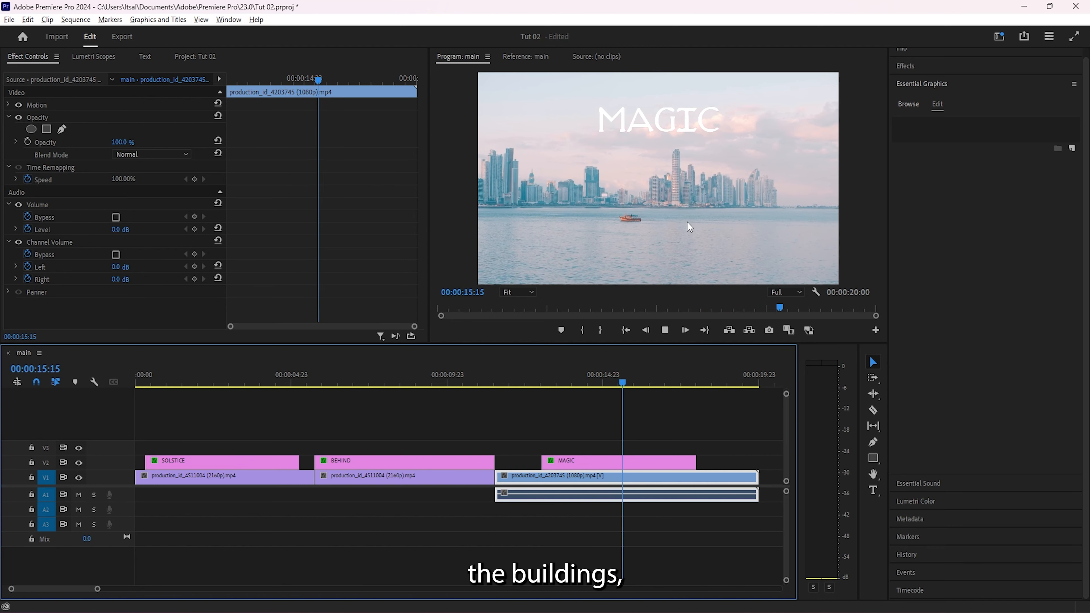
{"action": "left_click_drag", "start_coordinate": [625, 384], "coordinate": [569, 403]}
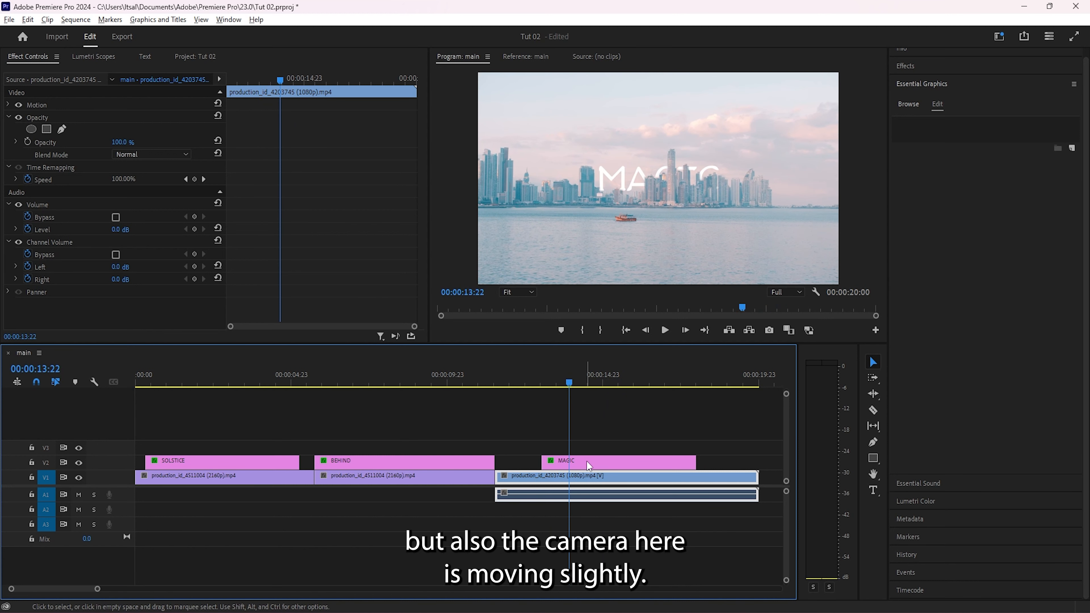
- Display the MAGIC title's opacity mask path along the skyline and magnify the program view to 75%
{"action": "left_click", "coordinate": [583, 461]}
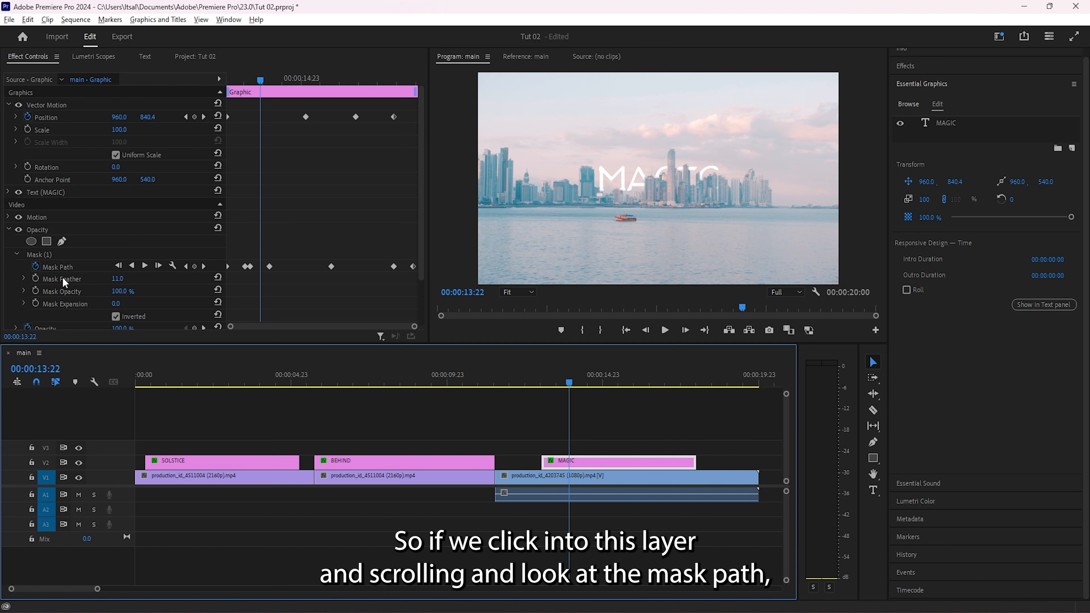
{"action": "left_click", "coordinate": [58, 268]}
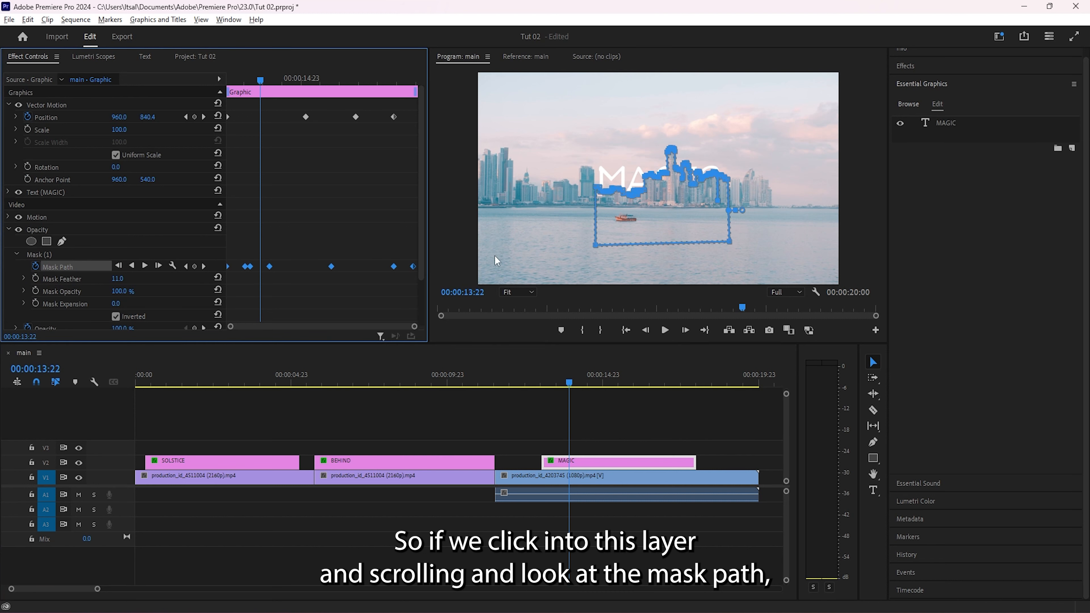
{"action": "left_click", "coordinate": [532, 292]}
{"action": "left_click", "coordinate": [518, 358]}
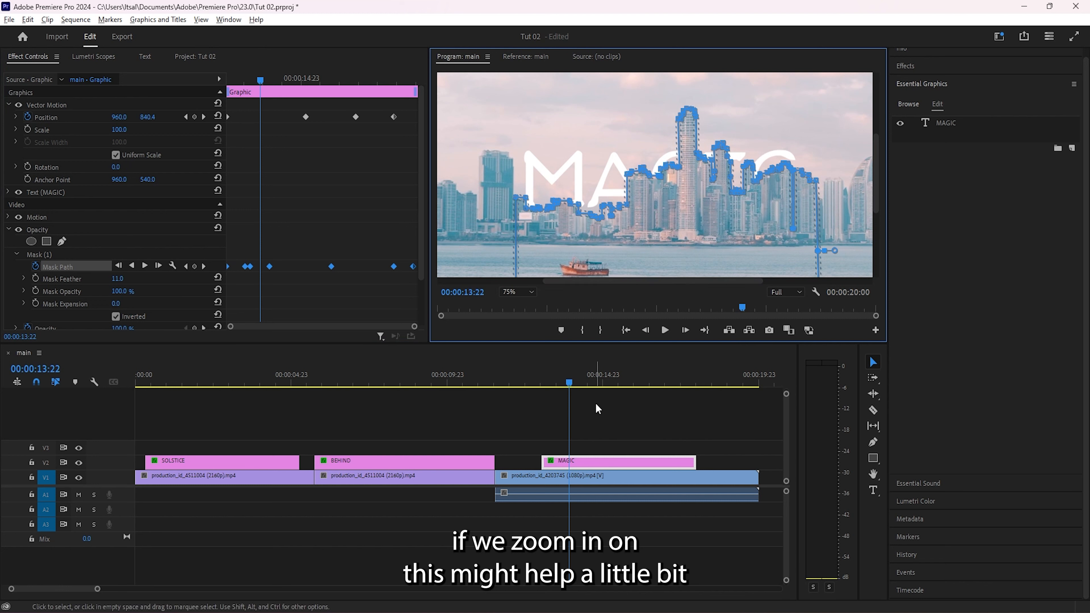
- Scrub through the MAGIC title to examine how its keyframed mask path follows the buildings, and restore the program view to Fit
{"action": "mouse_move", "coordinate": [570, 382]}
{"action": "left_mouse_down"}
{"action": "mouse_move", "coordinate": [550, 383]}
{"action": "mouse_move", "coordinate": [571, 385]}
{"action": "left_mouse_up"}
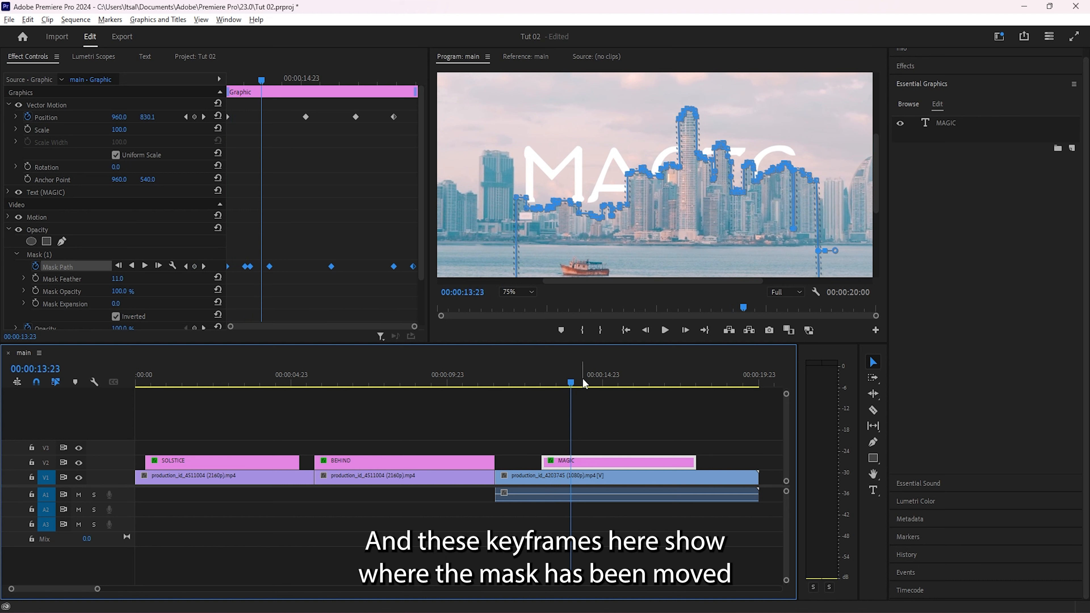
{"action": "left_click_drag", "start_coordinate": [572, 383], "coordinate": [598, 387]}
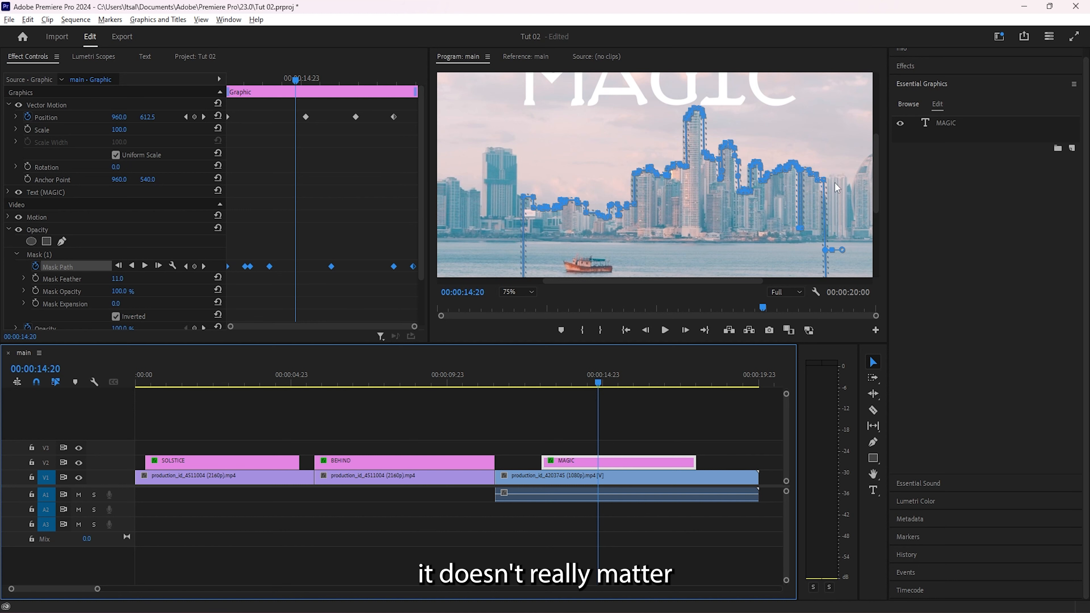
{"action": "left_click_drag", "start_coordinate": [628, 381], "coordinate": [686, 384]}
{"action": "left_click", "coordinate": [518, 292]}
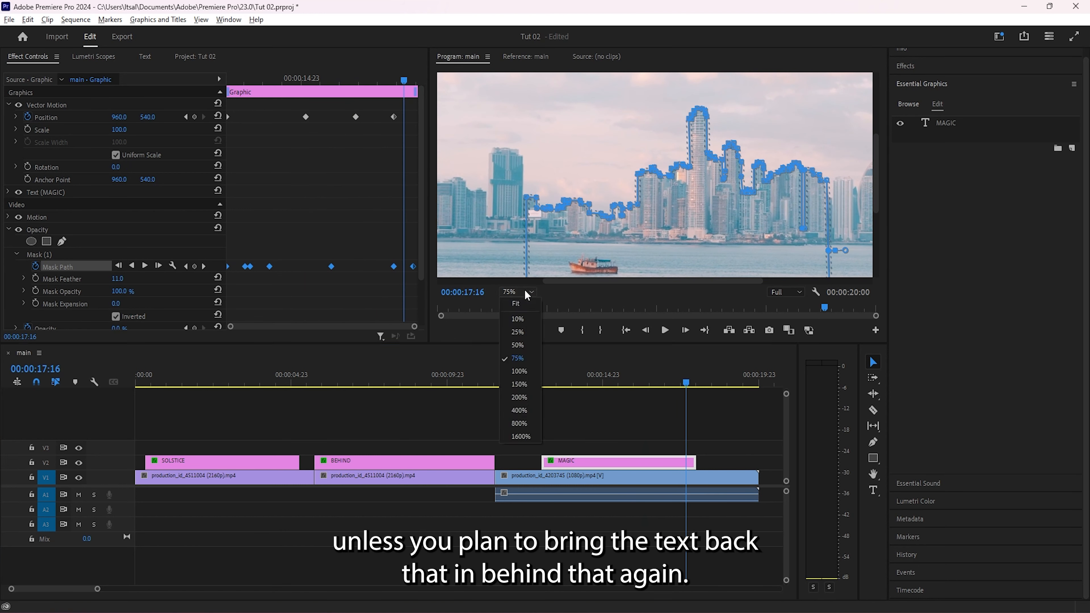
{"action": "left_click", "coordinate": [526, 303]}
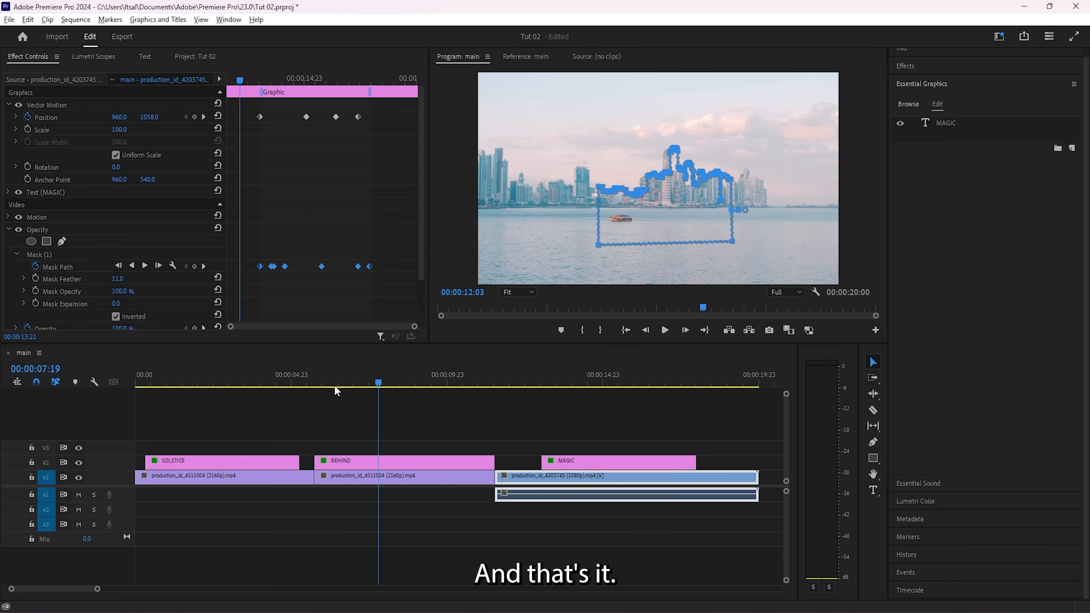
- Play the whole sequence from its beginning to review the title animations
{"action": "left_click", "coordinate": [336, 390]}
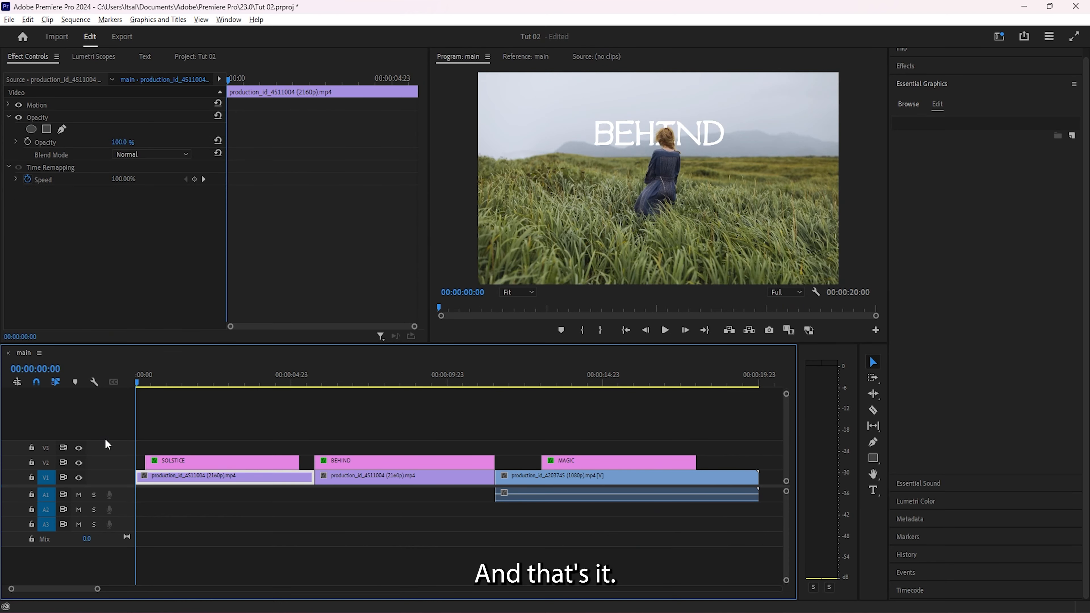
{"action": "key", "text": "Home"}
{"action": "key", "text": "space"}
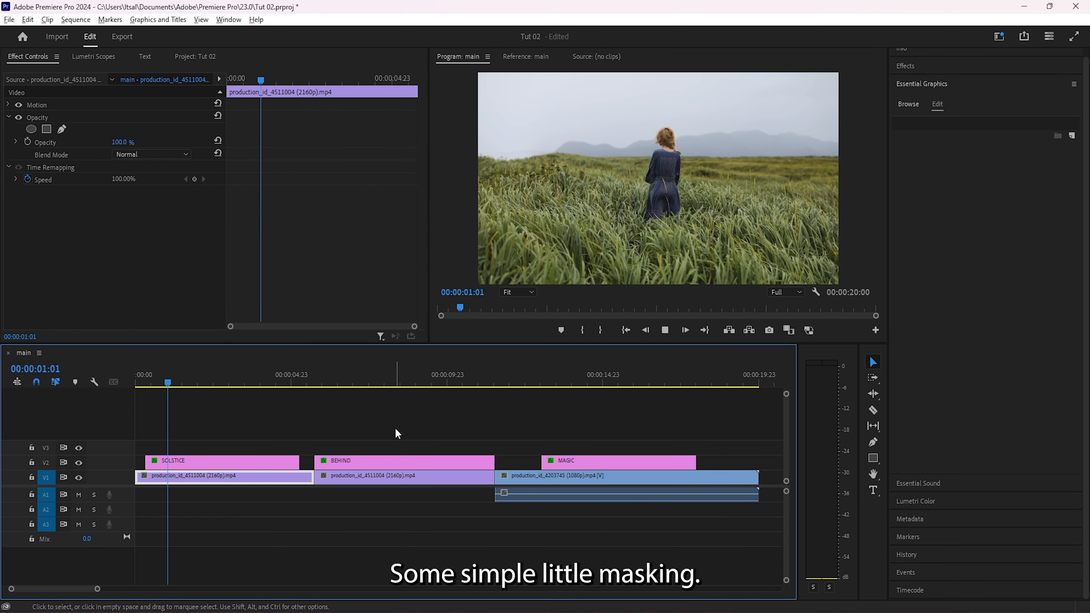